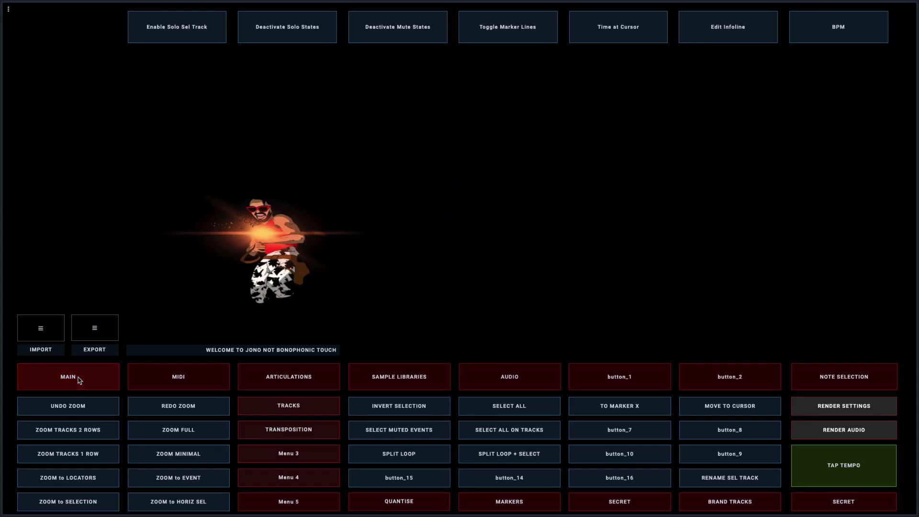
- Switch between the MIDI and main pages and send the FIXED VELOCITY 11 command
click(177, 378)
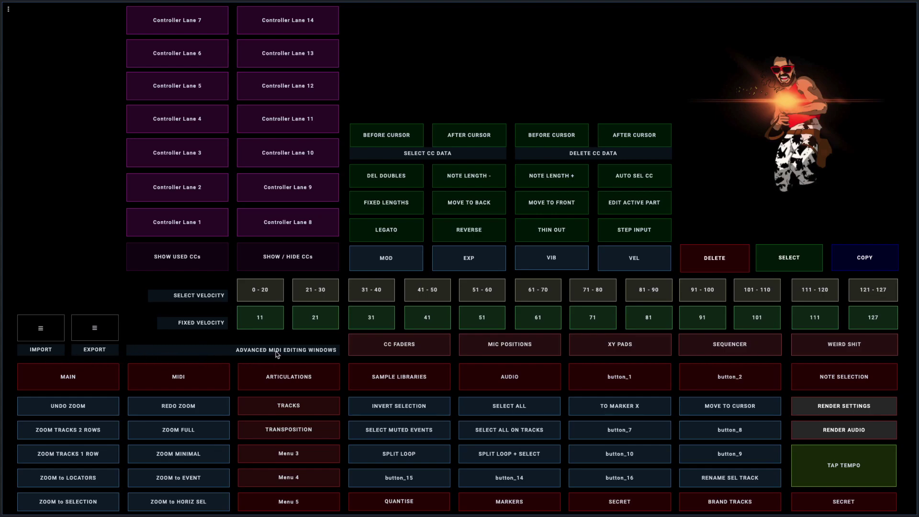
click(108, 383)
click(151, 383)
click(282, 318)
- Back on the main page, open and close the IMPORT and EXPORT menus
click(102, 374)
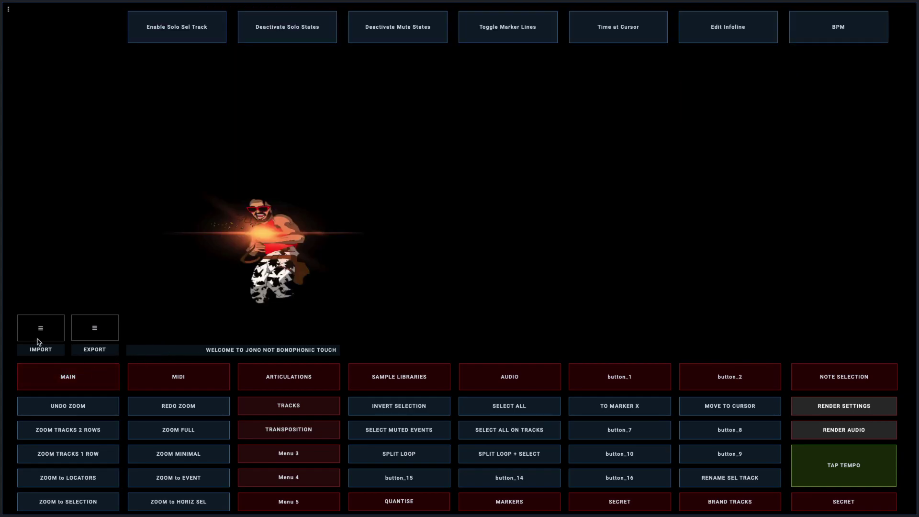
click(41, 325)
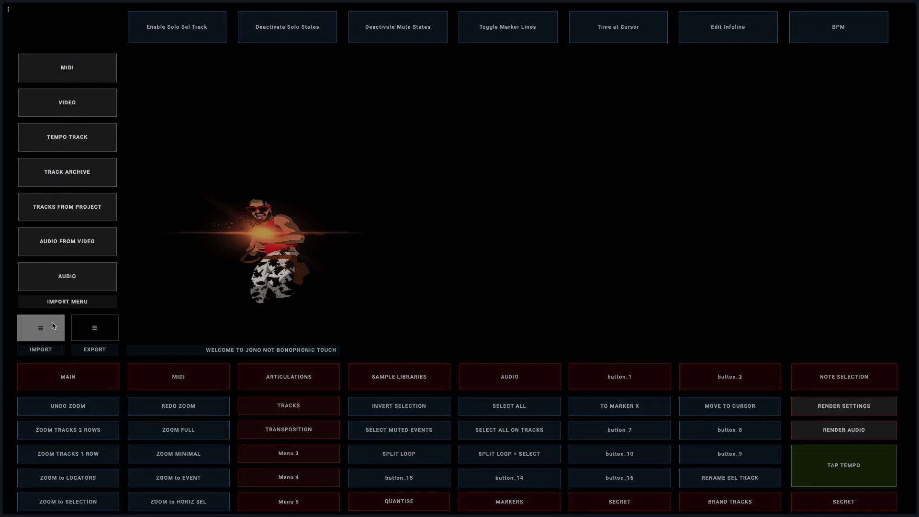
click(53, 327)
click(88, 328)
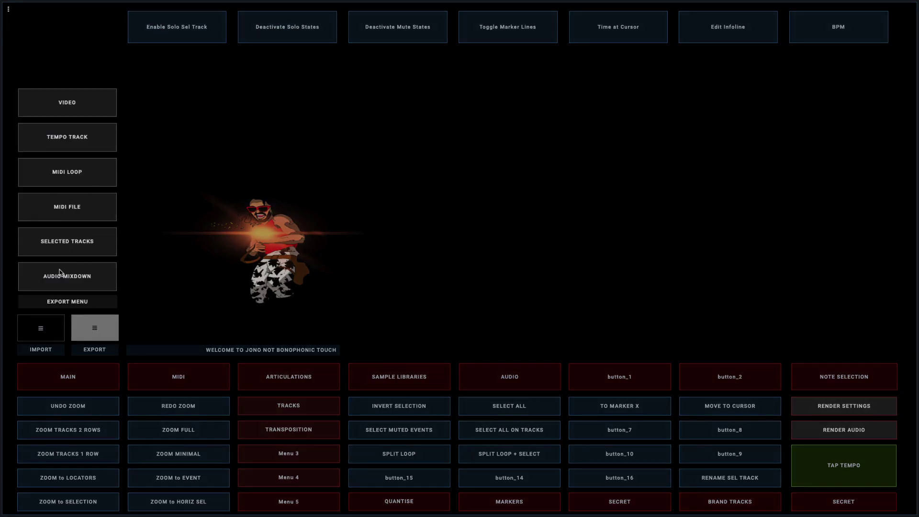
click(97, 337)
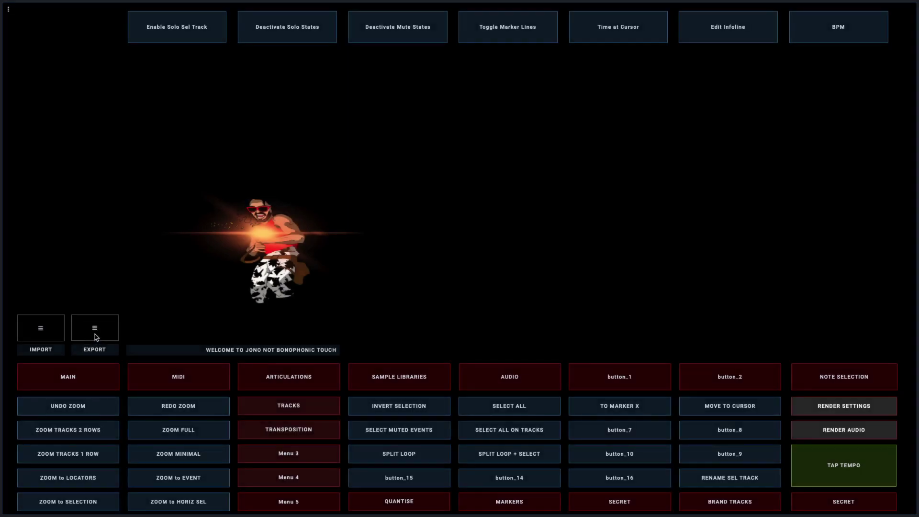
click(204, 377)
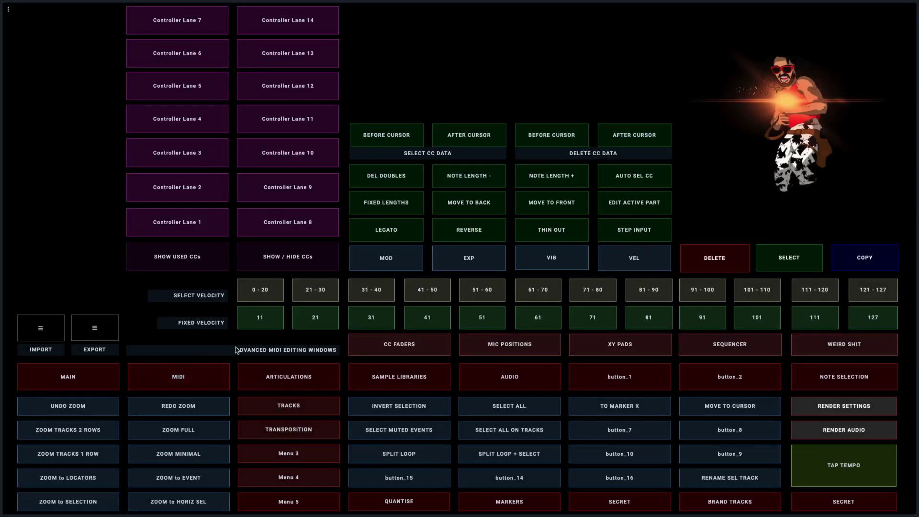
click(281, 155)
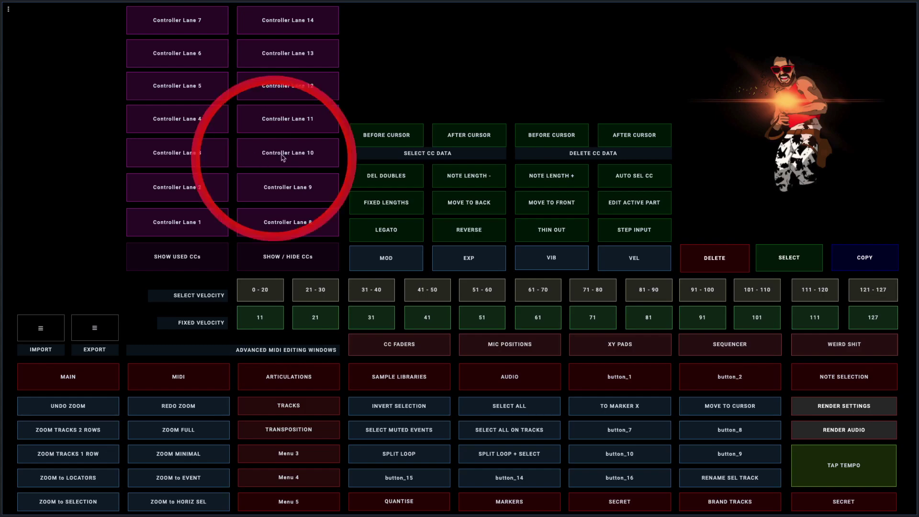
click(267, 272)
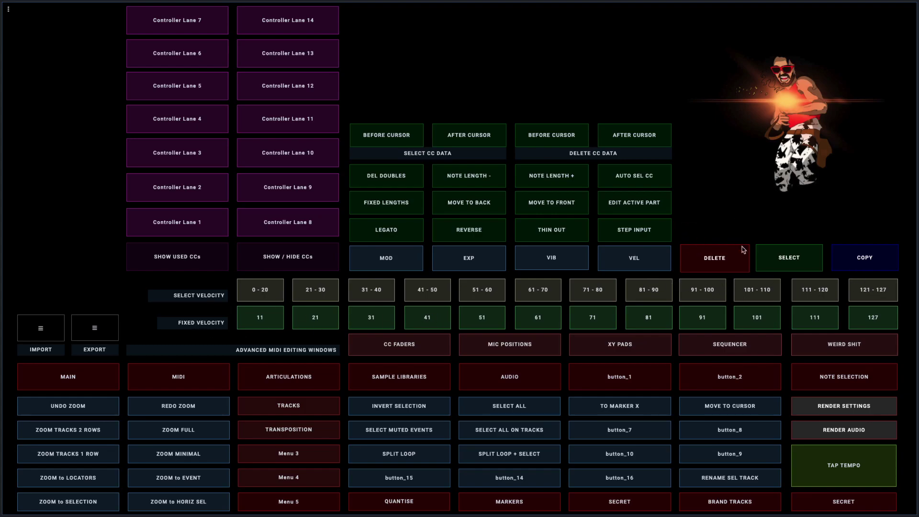
click(717, 259)
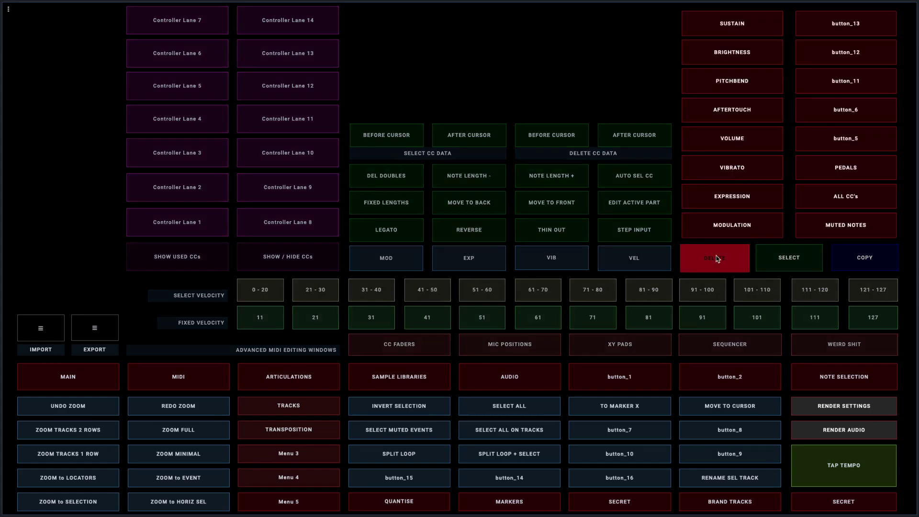
click(717, 259)
click(770, 256)
click(778, 256)
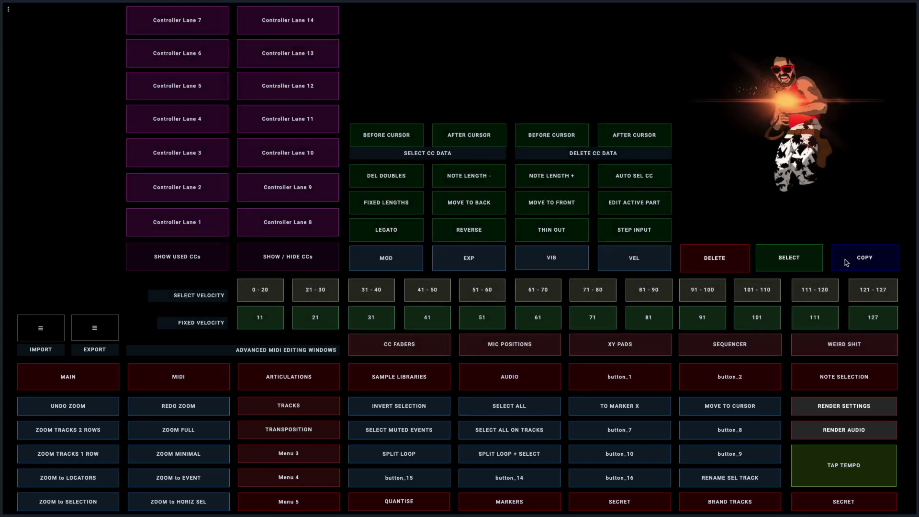
click(849, 263)
click(848, 263)
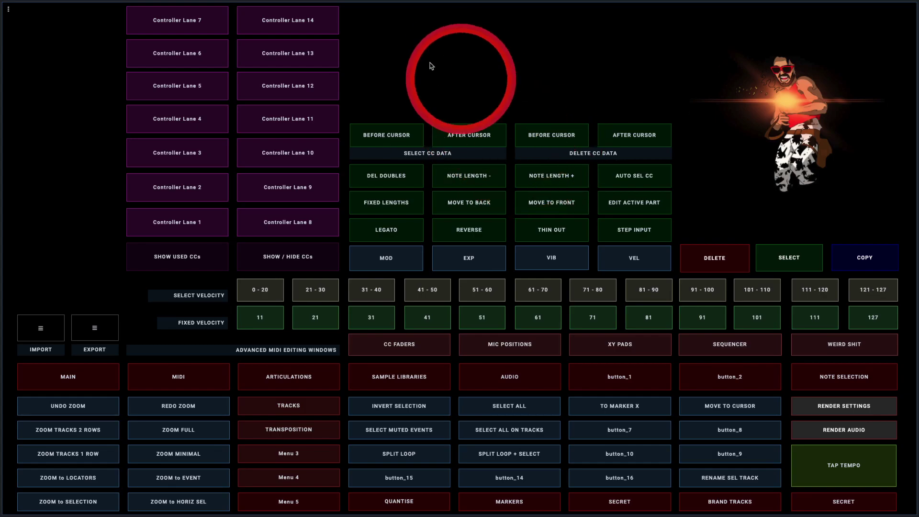
click(385, 259)
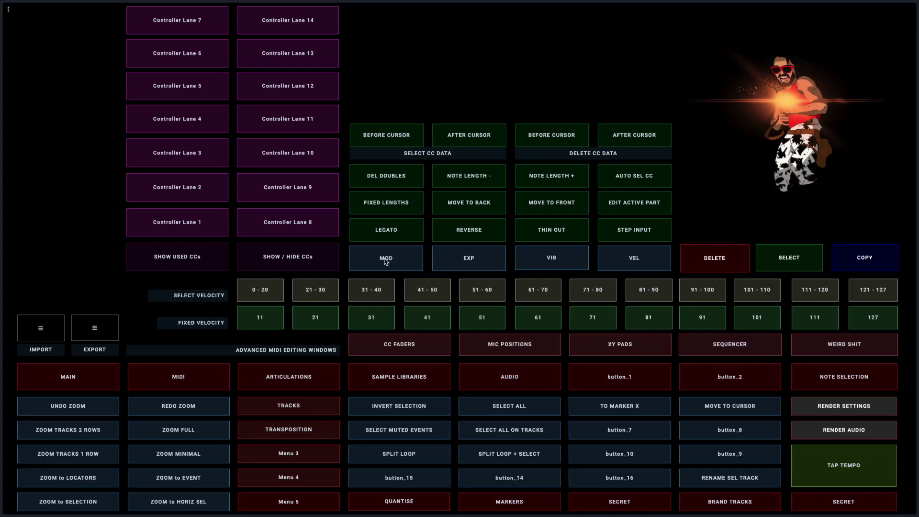
- Open and close the MOD, EXP, VIB and velocity adjustment popups one after another
click(386, 261)
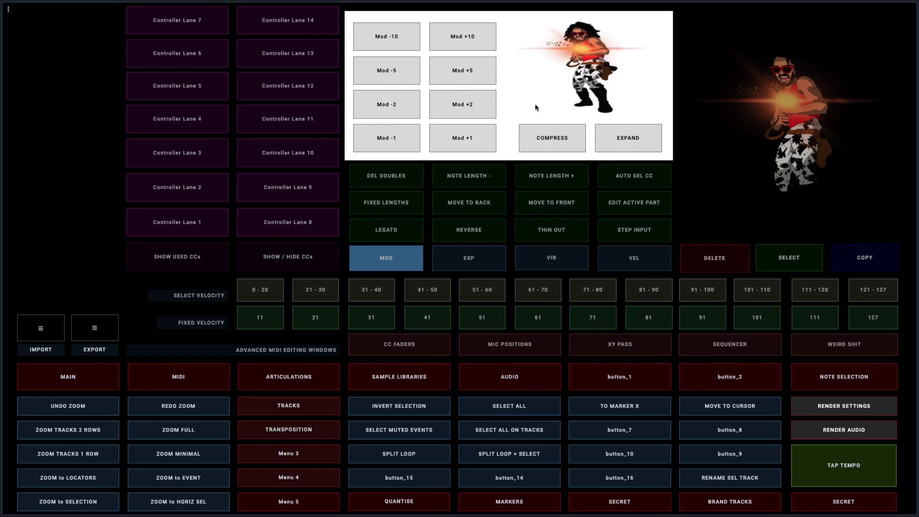
click(463, 256)
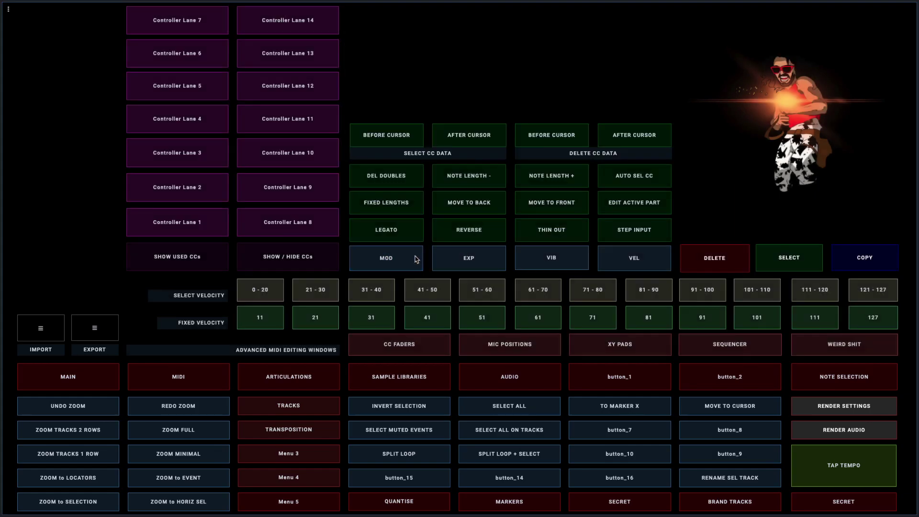
click(467, 260)
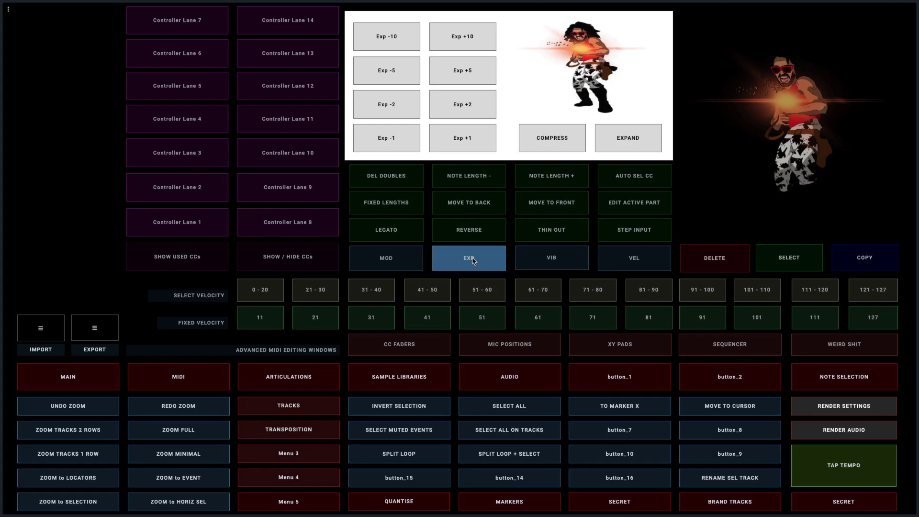
click(473, 260)
click(535, 263)
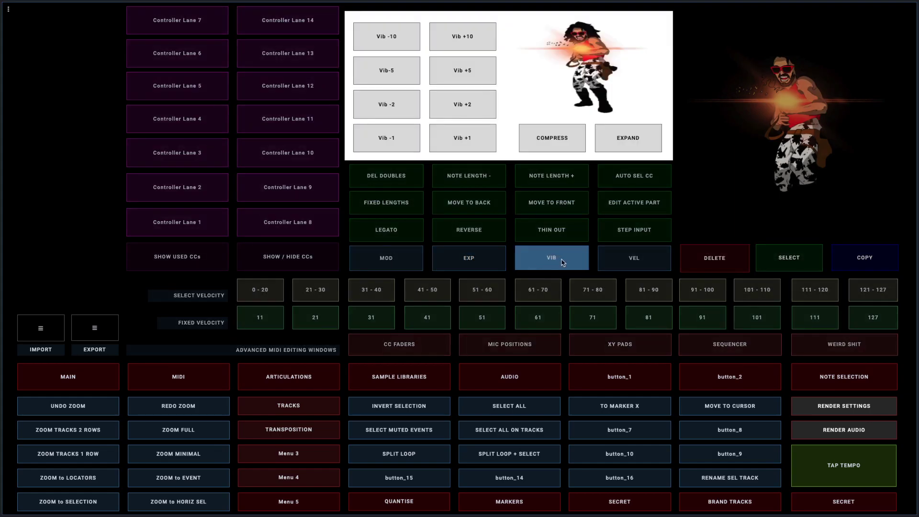
click(564, 262)
click(637, 262)
click(641, 262)
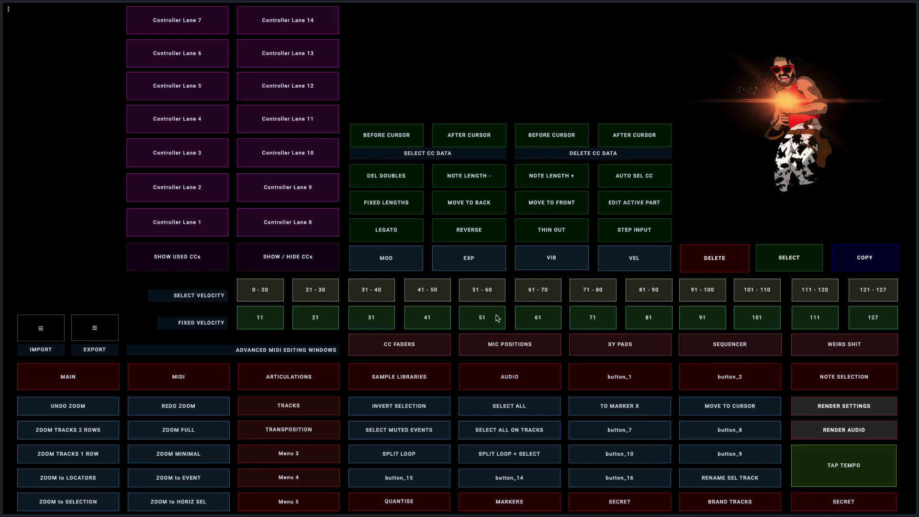
- On the CC faders page, raise the MOD, EXP, VIB, VOL and MAGIC faders to partial levels
click(407, 348)
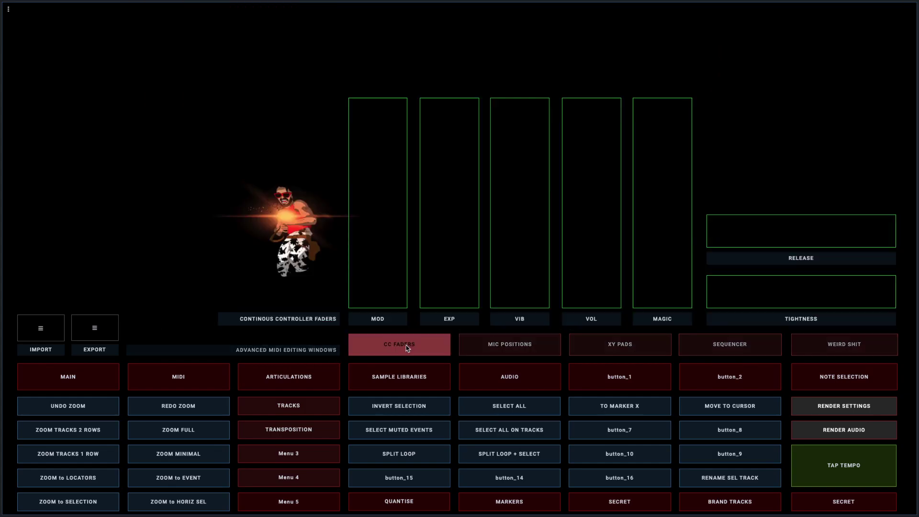
drag(380, 280, 381, 209)
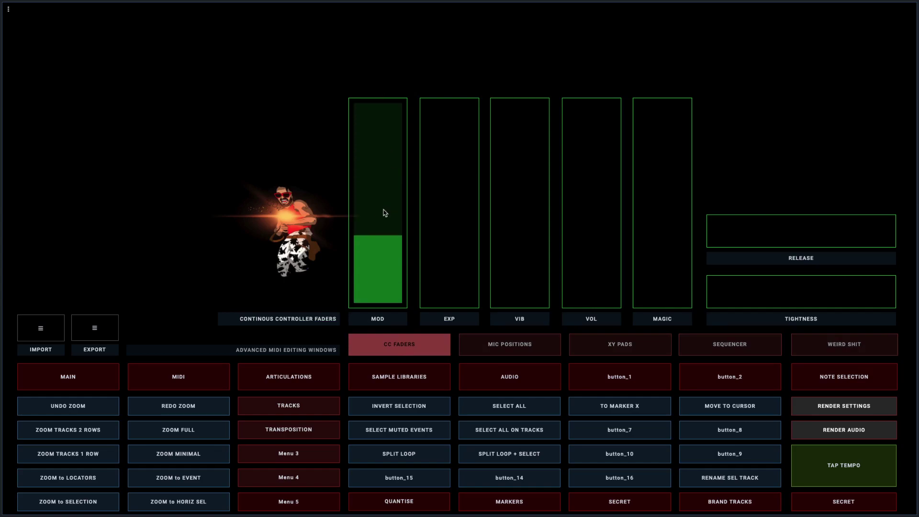
drag(452, 219, 484, 191)
mouse_move(512, 221)
mouse_down()
mouse_move(507, 177)
mouse_move(526, 181)
mouse_up()
drag(581, 206, 589, 154)
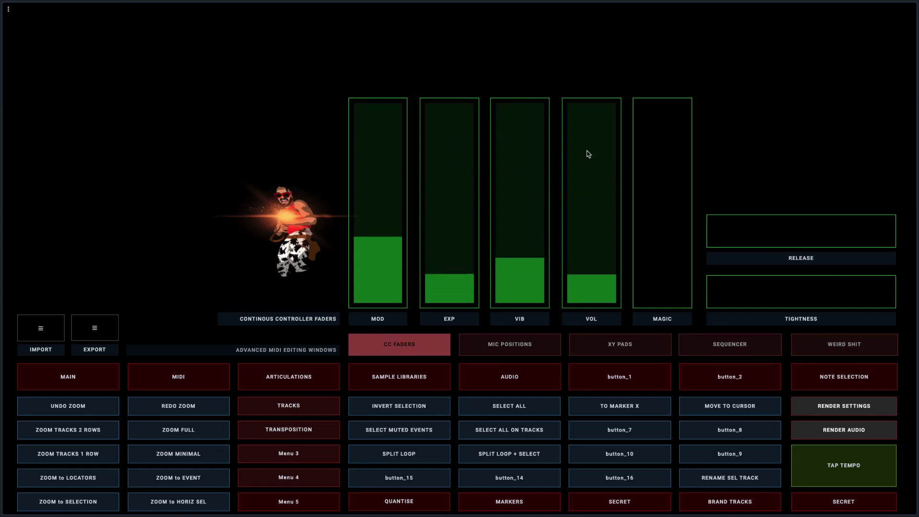
mouse_move(656, 206)
mouse_down()
mouse_move(637, 180)
mouse_move(642, 115)
mouse_move(662, 203)
mouse_move(668, 123)
mouse_up()
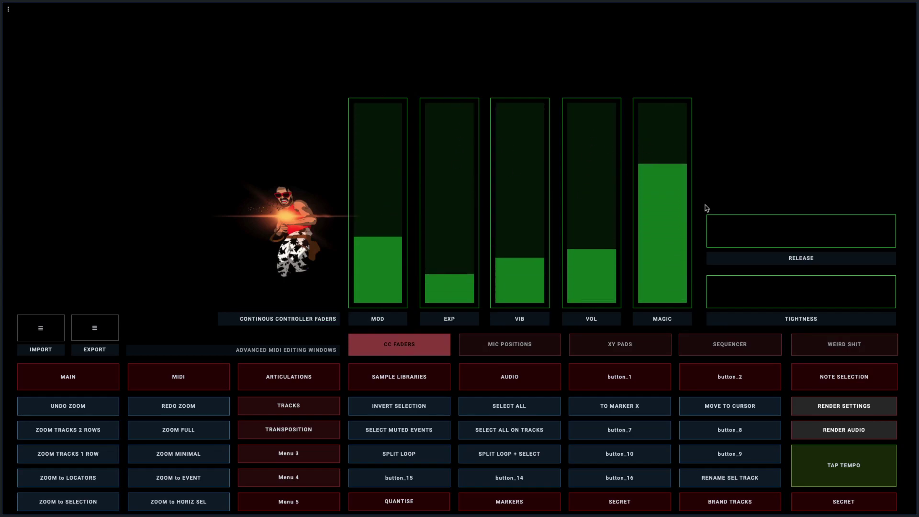
- Push MAGIC higher, set RELEASE and TIGHTNESS to about 28%, then empty both faders
mouse_move(755, 293)
mouse_down()
mouse_move(826, 296)
mouse_move(766, 238)
mouse_up()
click(766, 238)
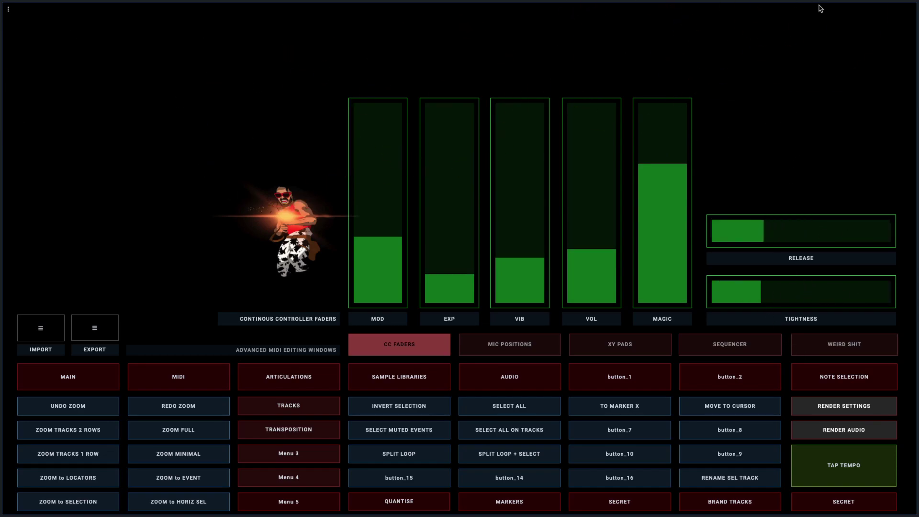
drag(781, 235, 684, 239)
drag(762, 279, 672, 284)
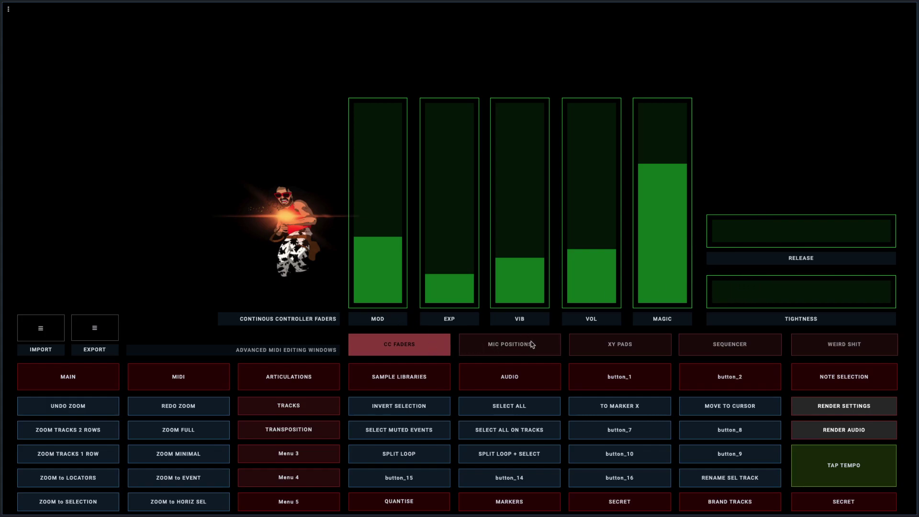
click(425, 349)
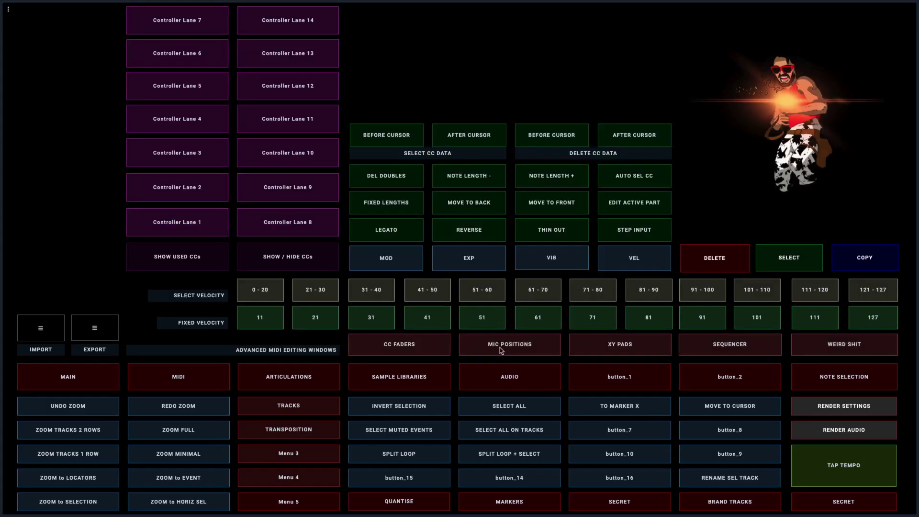
- Raise the CLOSE and TREE mic faders, then move the XY pad puck across the pad
click(501, 351)
mouse_move(395, 299)
mouse_down()
mouse_move(382, 250)
mouse_move(405, 186)
mouse_move(432, 173)
mouse_move(488, 235)
mouse_move(513, 187)
mouse_move(606, 220)
mouse_move(633, 157)
mouse_move(678, 201)
mouse_move(751, 174)
mouse_up()
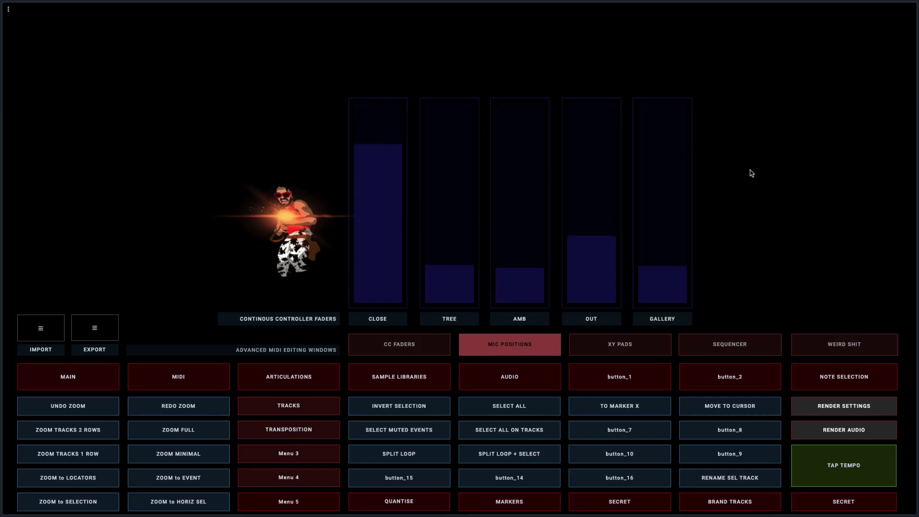
click(697, 250)
click(607, 344)
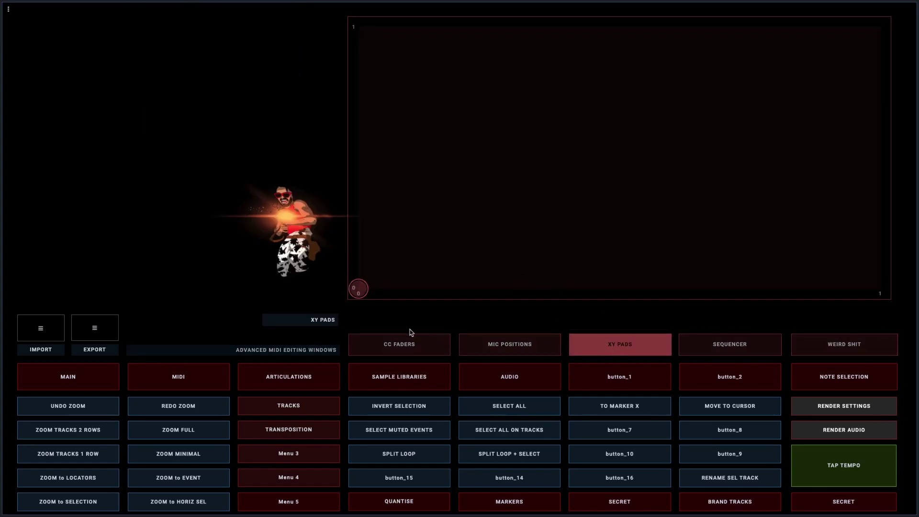
drag(366, 291, 610, 190)
click(641, 354)
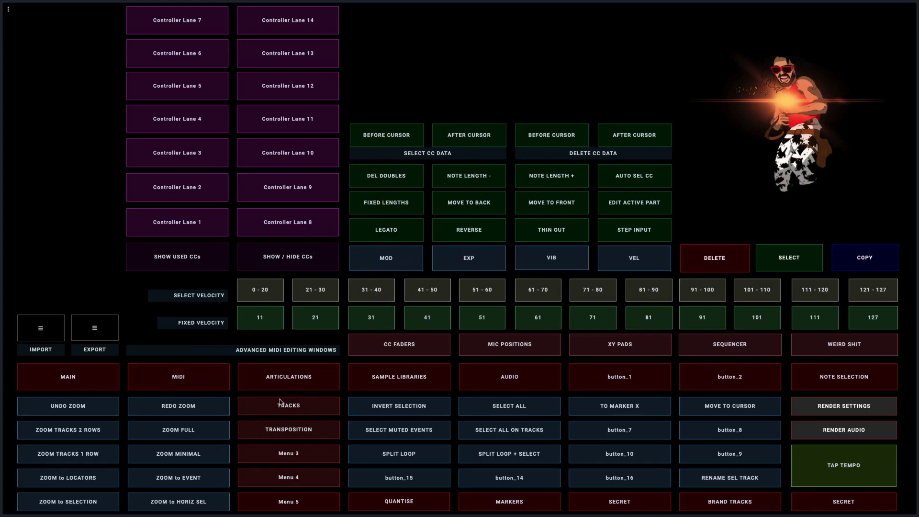
- Look over the articulations grid, then show the strings, brass, winds and percussion library buttons
click(316, 375)
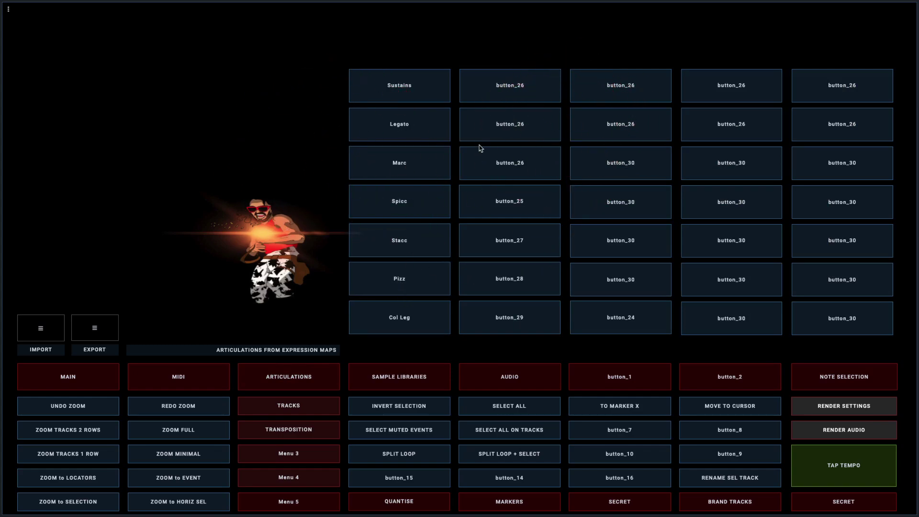
click(523, 19)
click(638, 177)
click(392, 377)
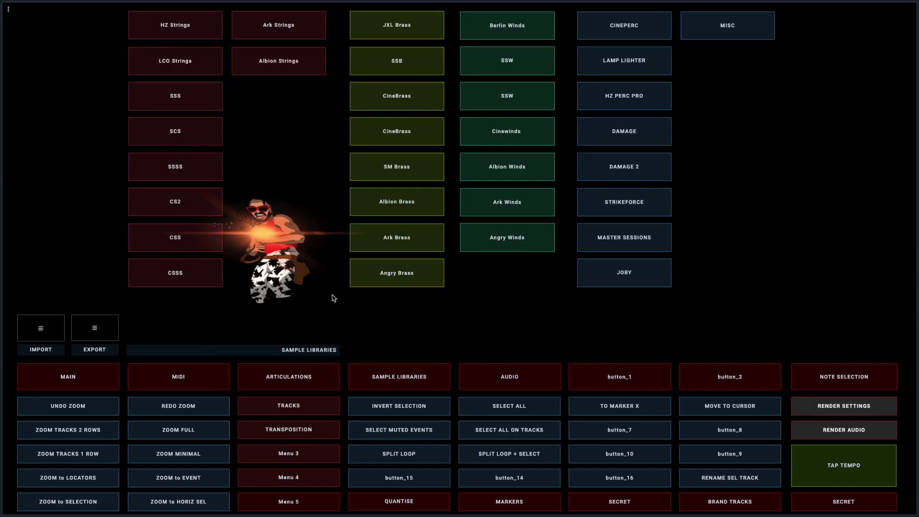
- Switch to the empty AUDIO page and tap around its controls
click(520, 381)
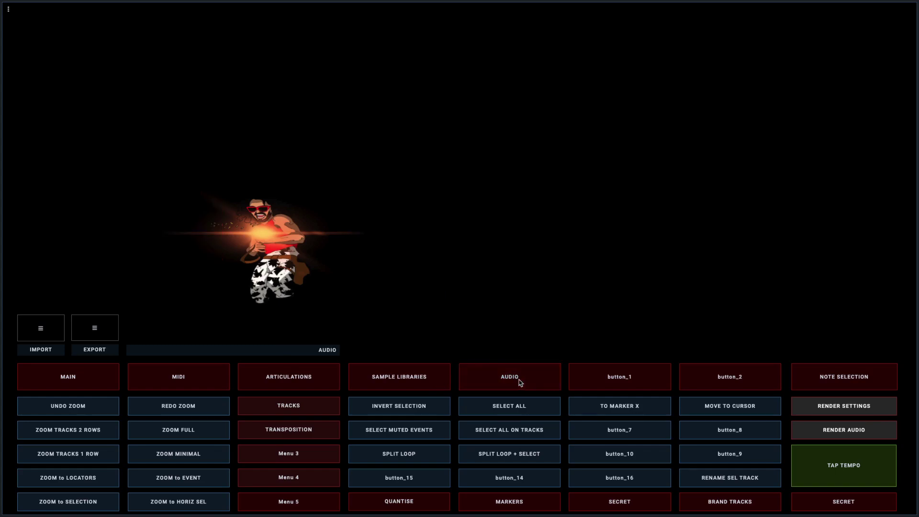
click(298, 219)
click(755, 380)
click(726, 413)
click(386, 373)
click(585, 447)
- Open and close the TRACKS, TRANSPOSITION, Menu 3 and Menu 4 popups in turn
click(293, 408)
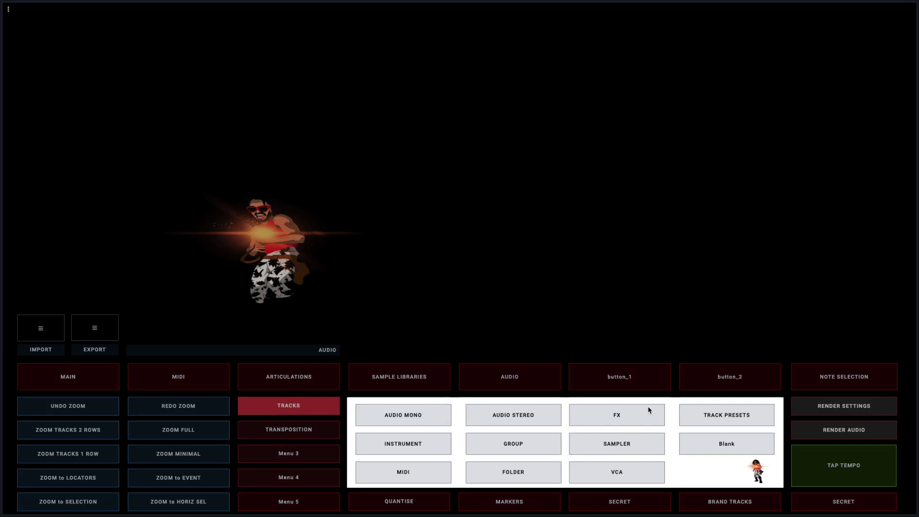
click(304, 408)
click(309, 436)
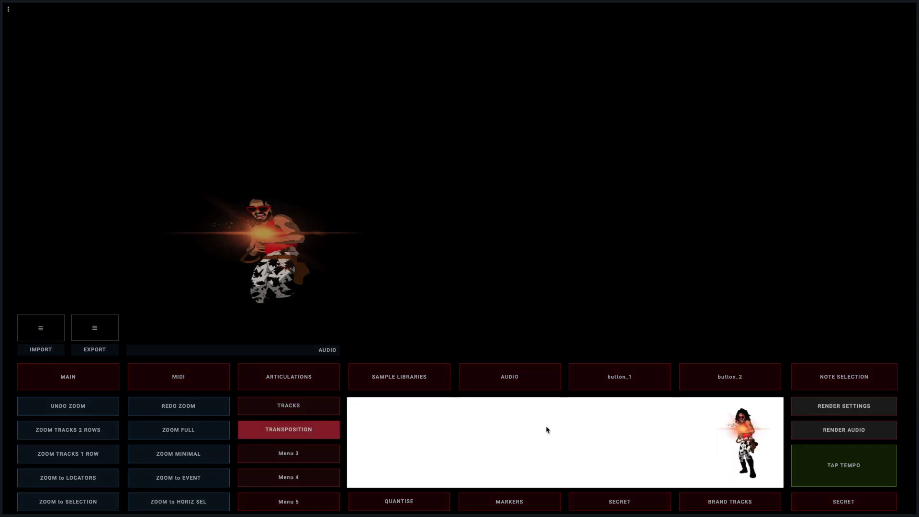
click(318, 439)
click(311, 458)
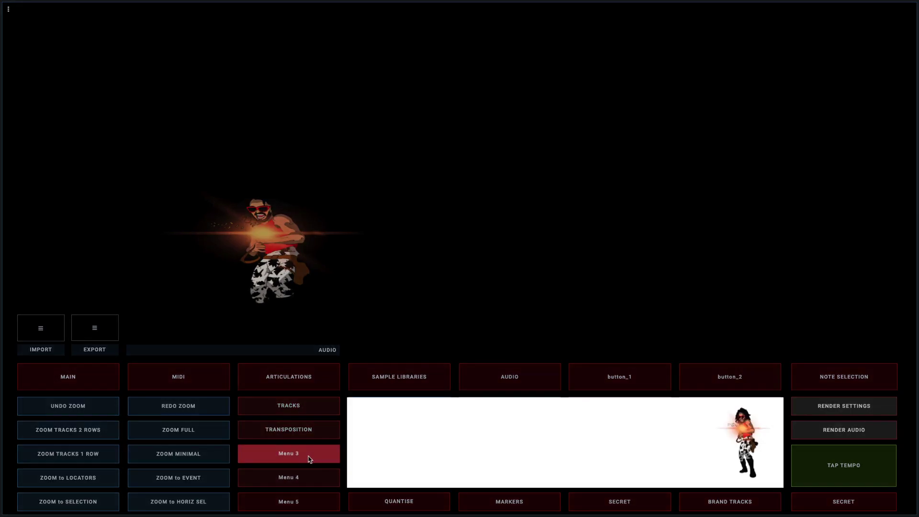
click(309, 459)
click(308, 481)
click(308, 481)
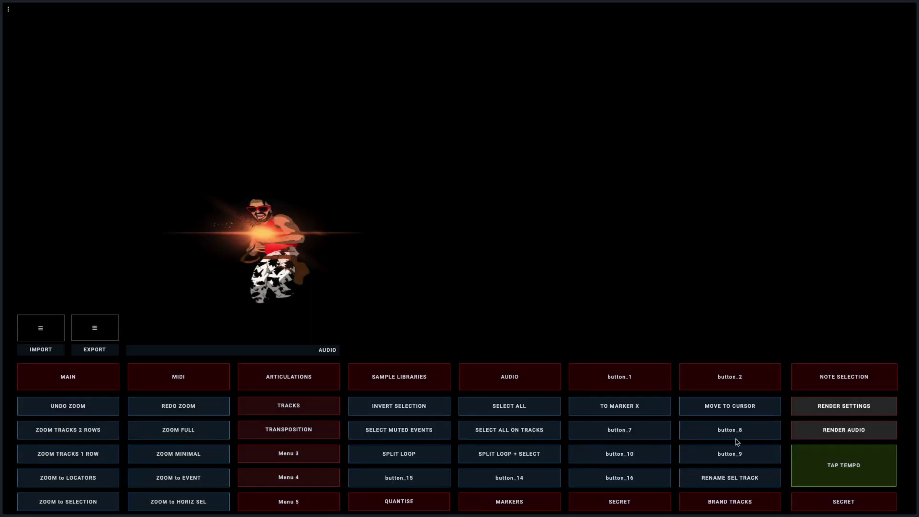
- Open and close the BRAND TRACKS popup twice, then the QUANTISE popup
click(758, 506)
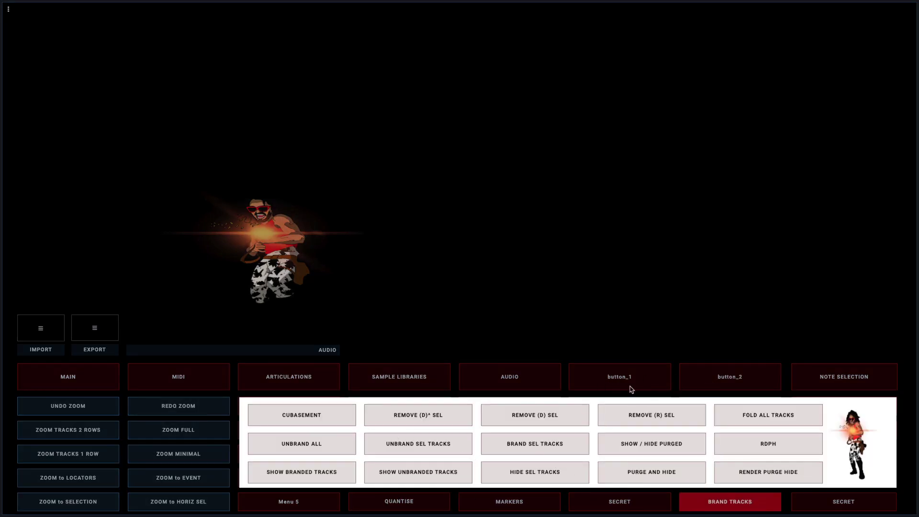
click(754, 502)
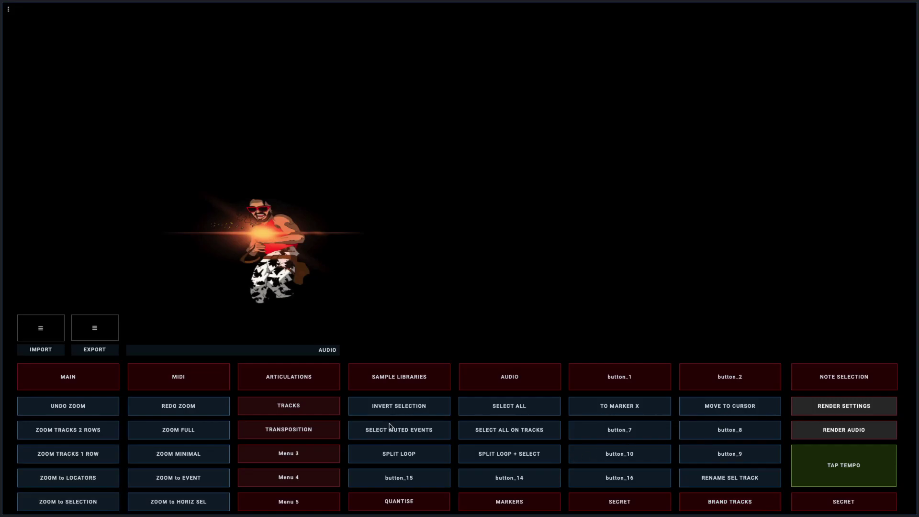
click(739, 502)
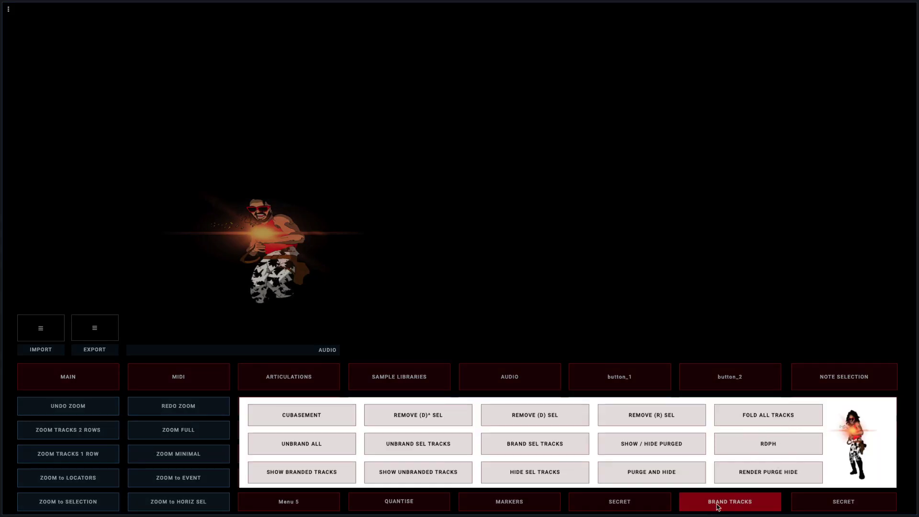
click(725, 500)
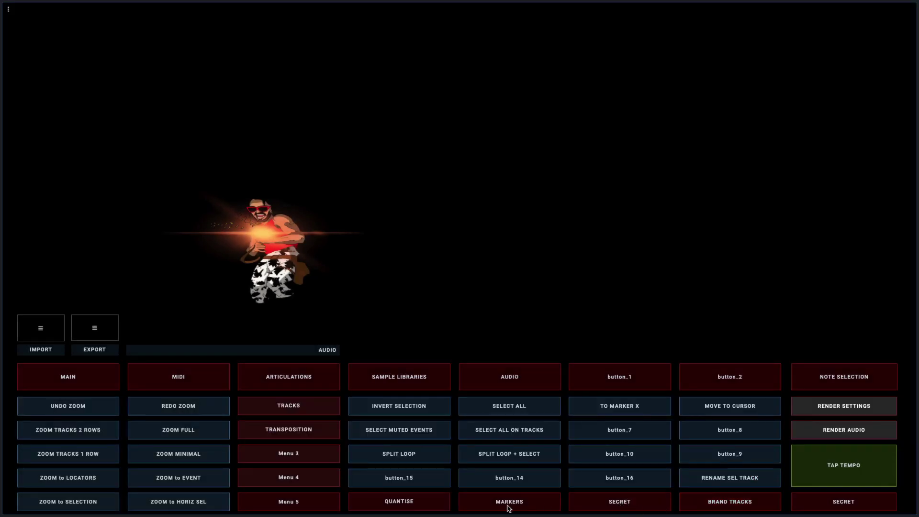
click(394, 506)
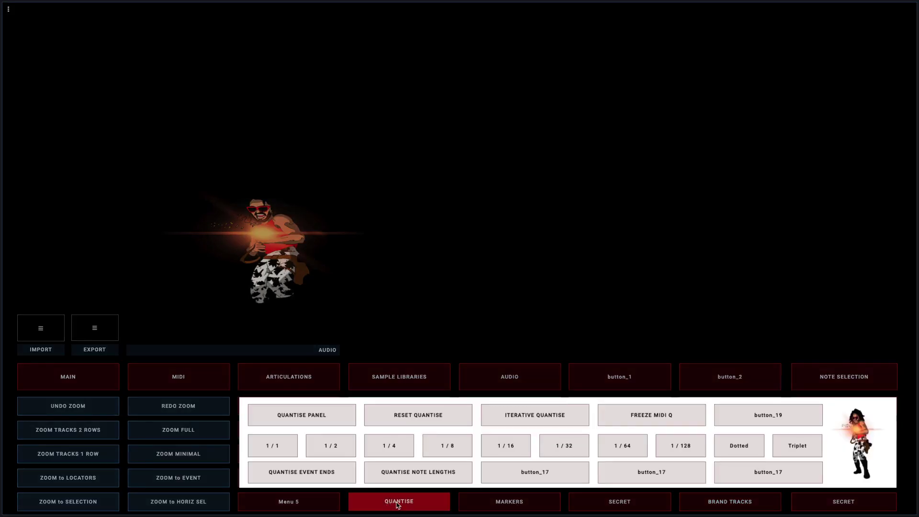
click(401, 504)
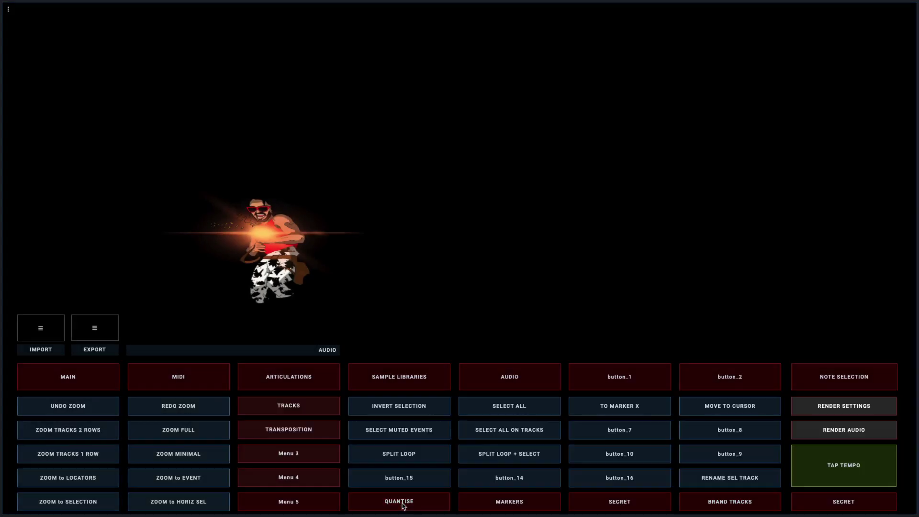
- Try a few options in the Note Selection popup, close it, view MAIN, then return to MIDI
click(838, 377)
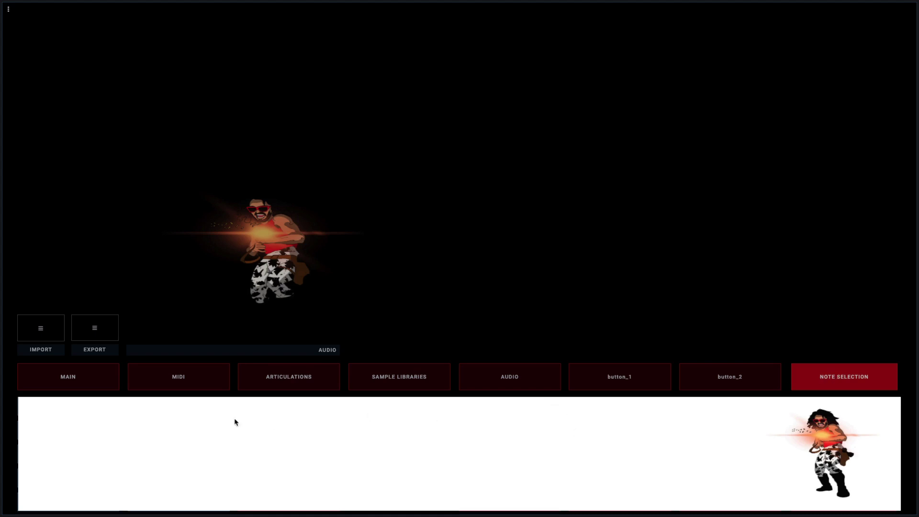
click(268, 429)
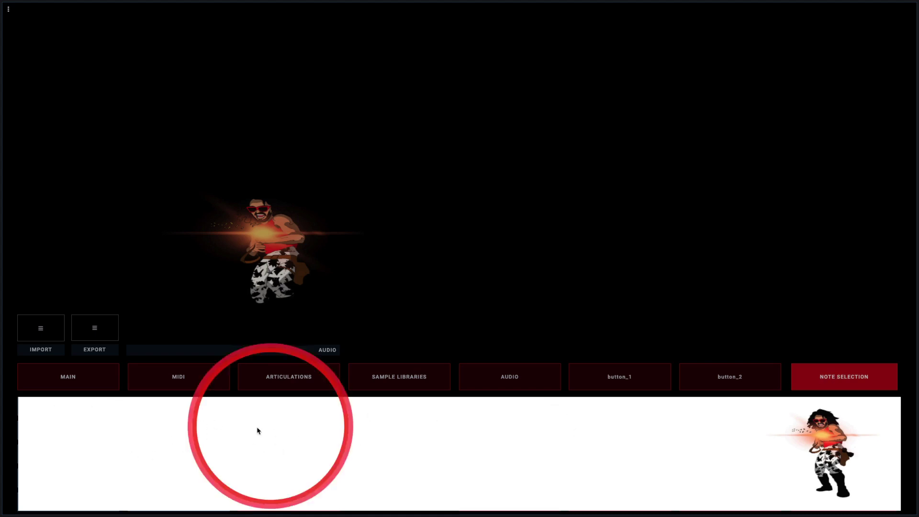
click(63, 416)
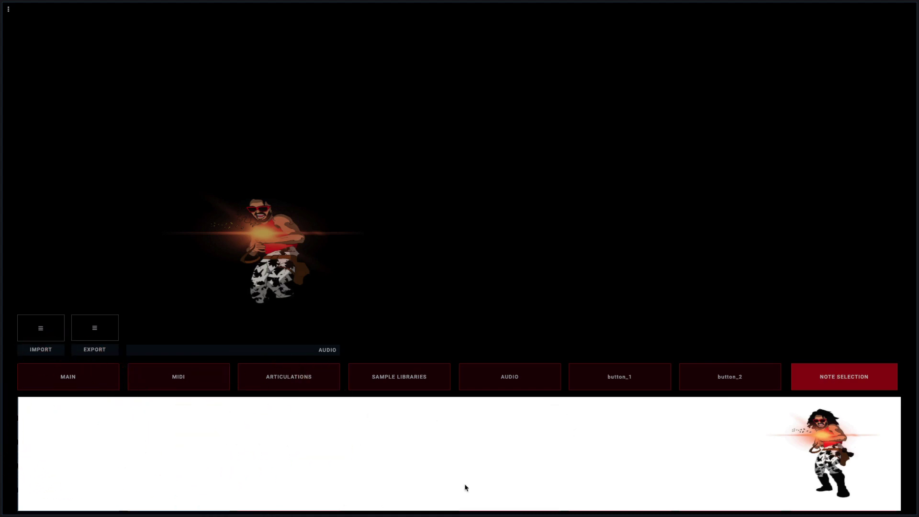
click(906, 384)
click(853, 381)
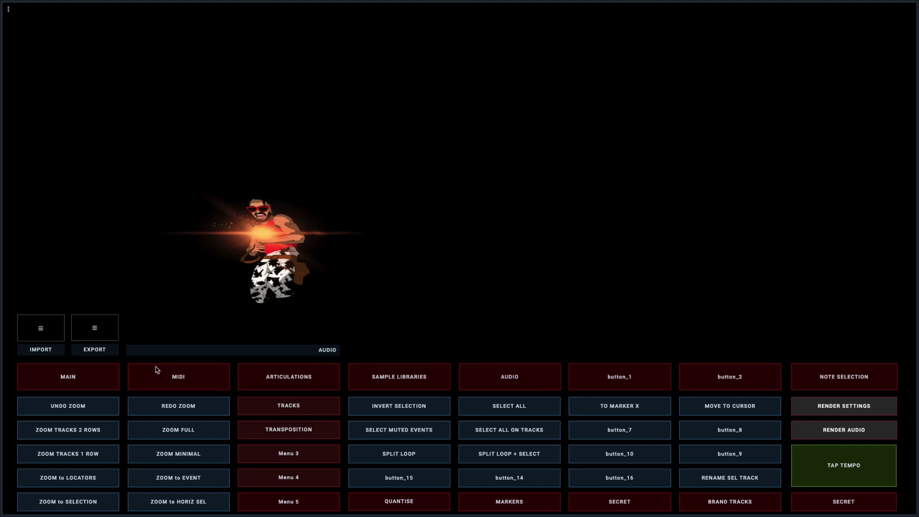
click(99, 380)
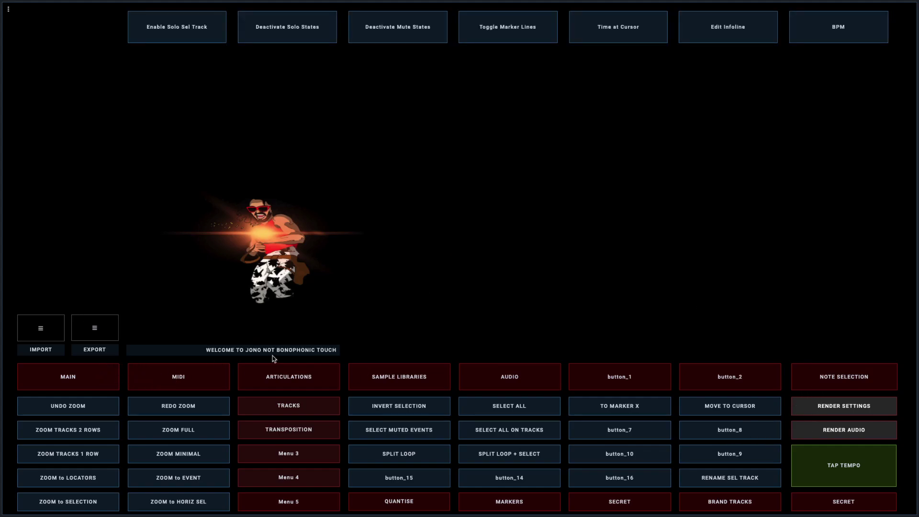
click(211, 374)
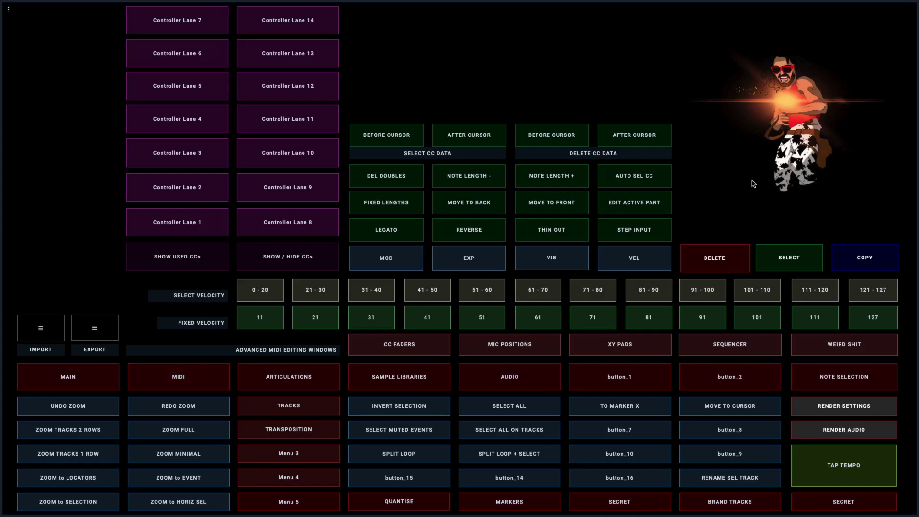